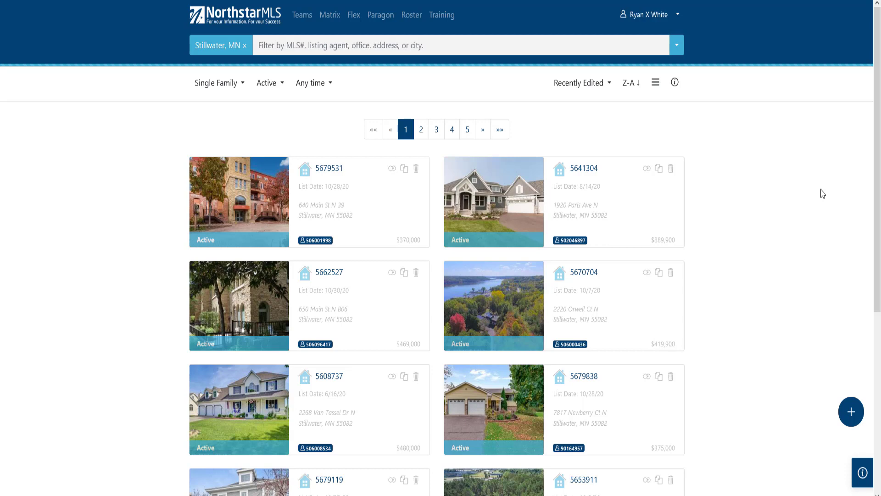
# - Scroll down through the Stillwater, MN listings
pyautogui.scroll(-2, 877, 145)
pyautogui.scroll(-3, 877, 145)
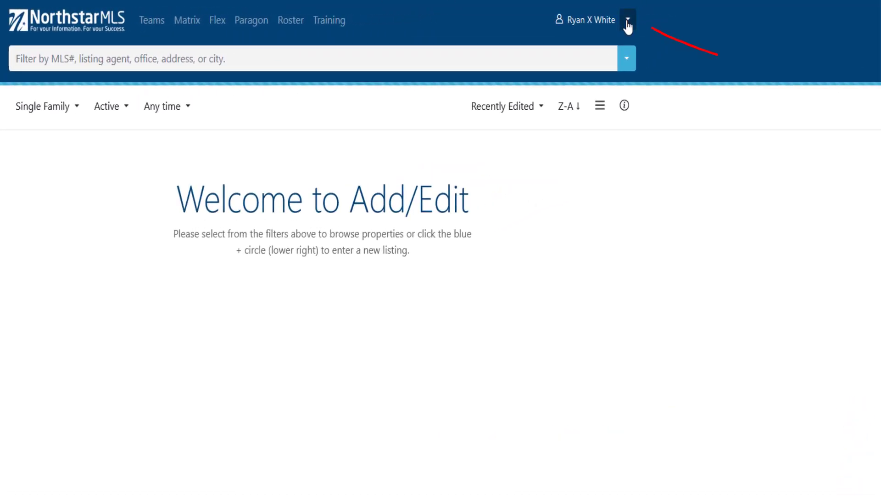
# - Open Preferences from the account menu, expand Homepage, and switch listings to List View
pyautogui.click(628, 29)
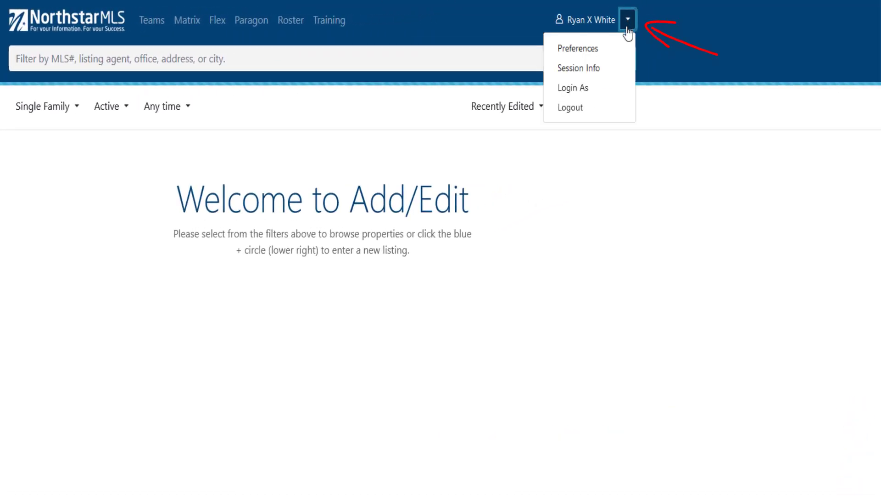
pyautogui.click(606, 51)
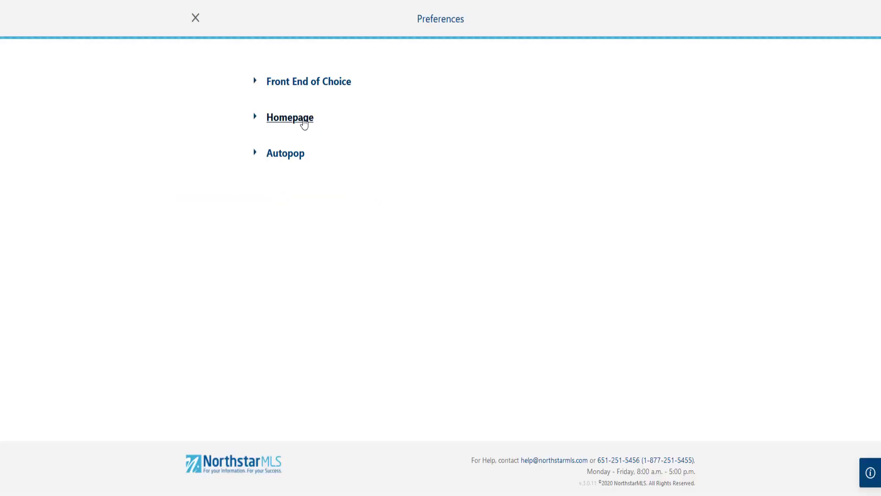
pyautogui.click(303, 120)
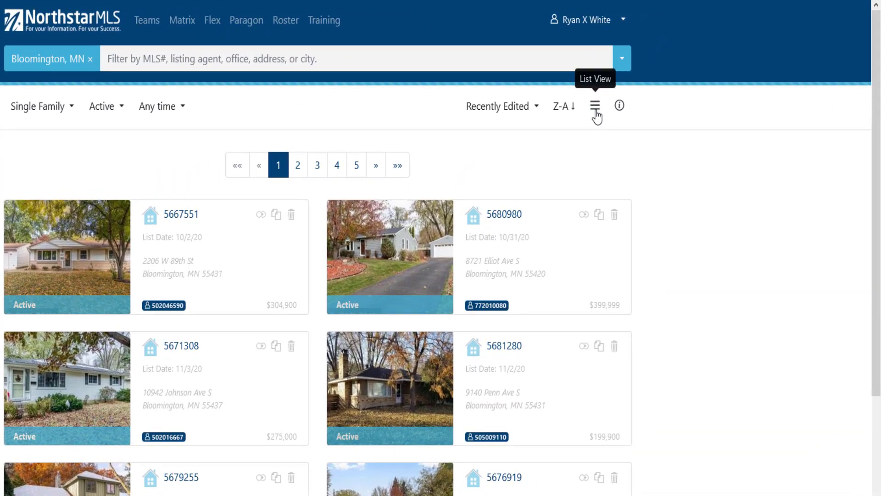
pyautogui.click(595, 108)
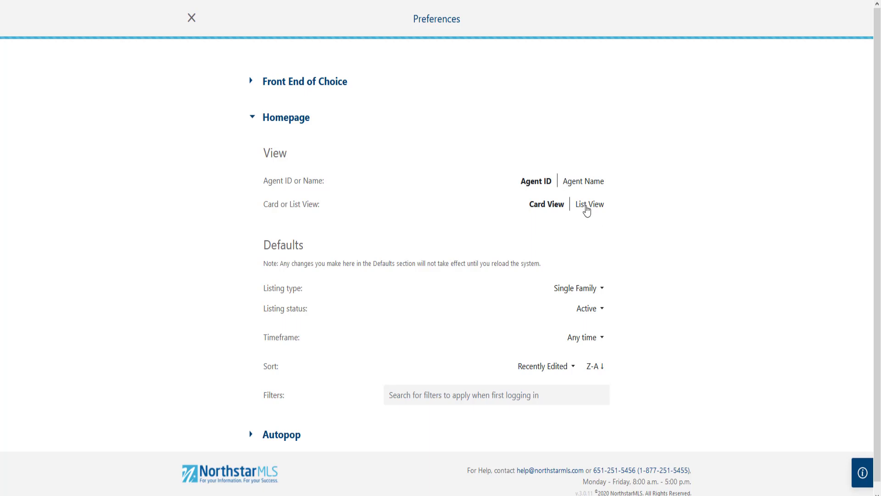
pyautogui.click(587, 207)
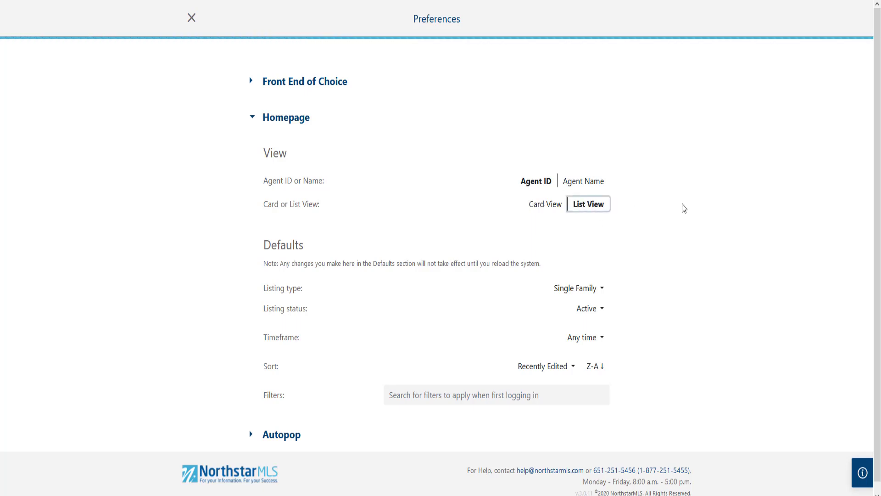
pyautogui.click(545, 207)
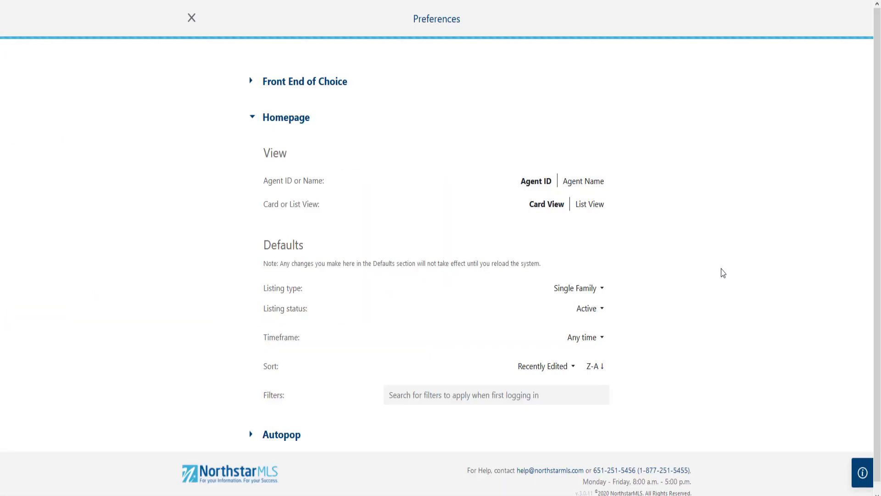
pyautogui.click(597, 183)
pyautogui.click(596, 183)
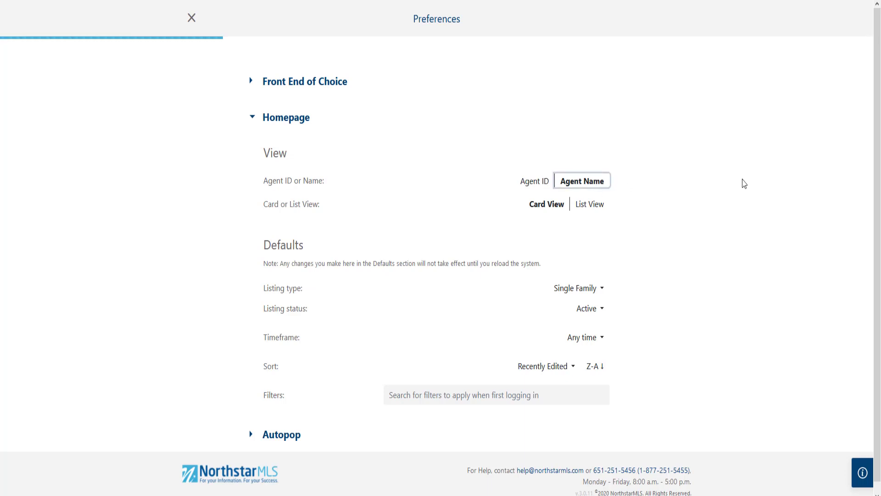
pyautogui.click(785, 187)
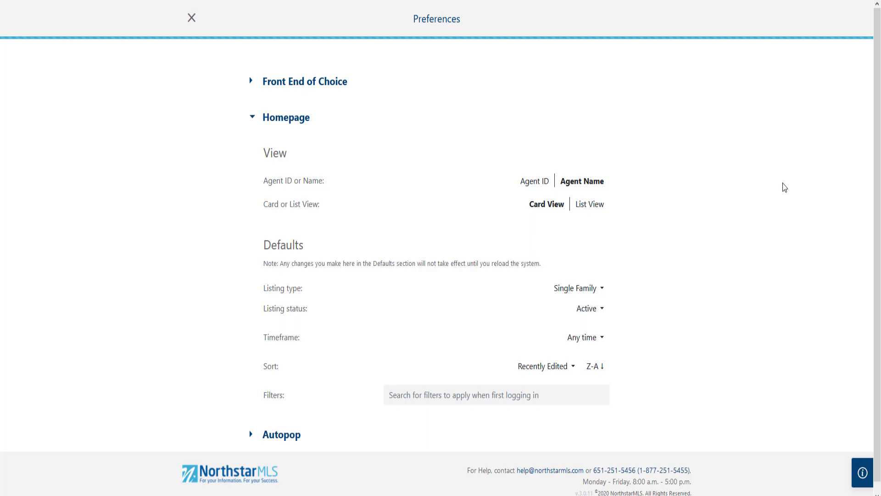
pyautogui.click(536, 181)
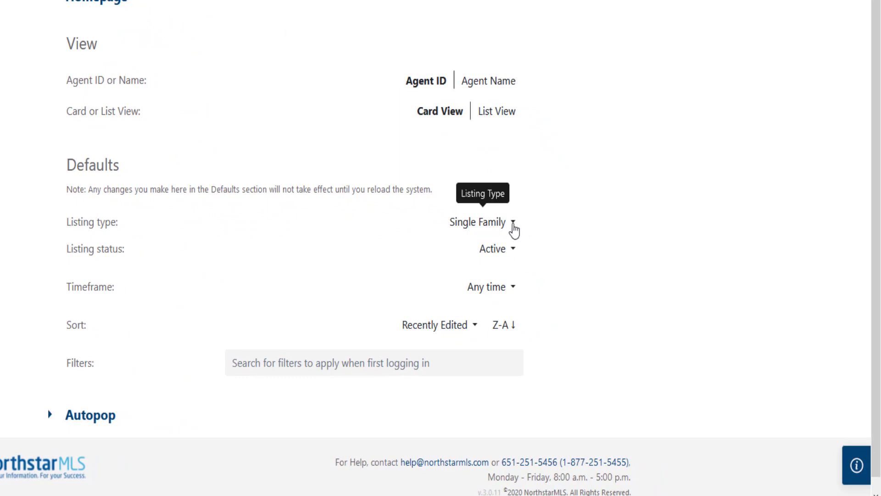
# - Change default listing types from Single Family to Lots & Land and Farm, and include All statuses
pyautogui.click(514, 222)
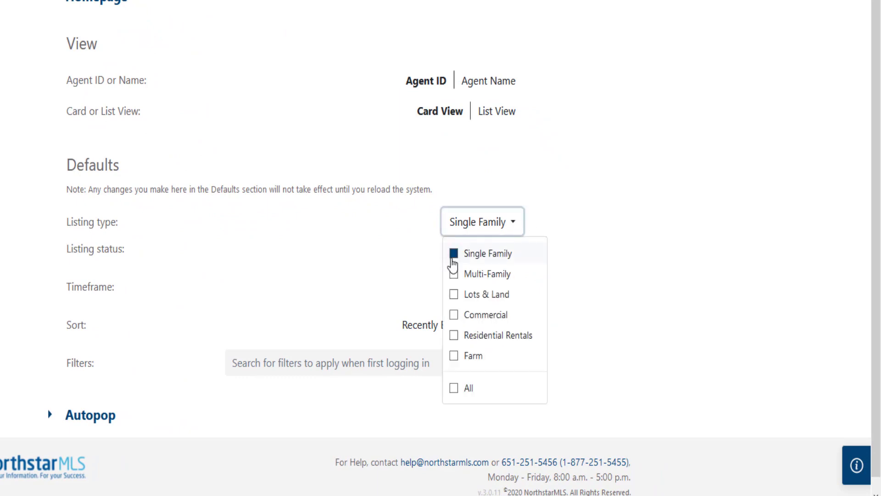
pyautogui.click(452, 258)
pyautogui.click(472, 299)
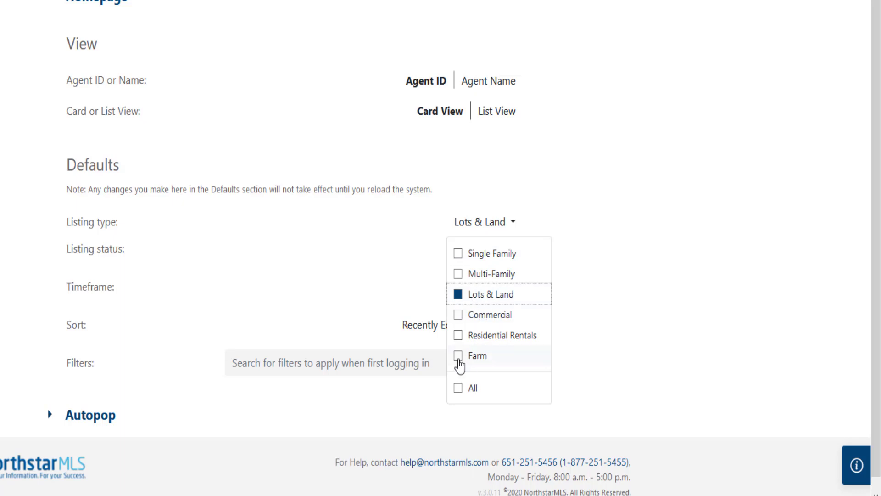
pyautogui.click(459, 361)
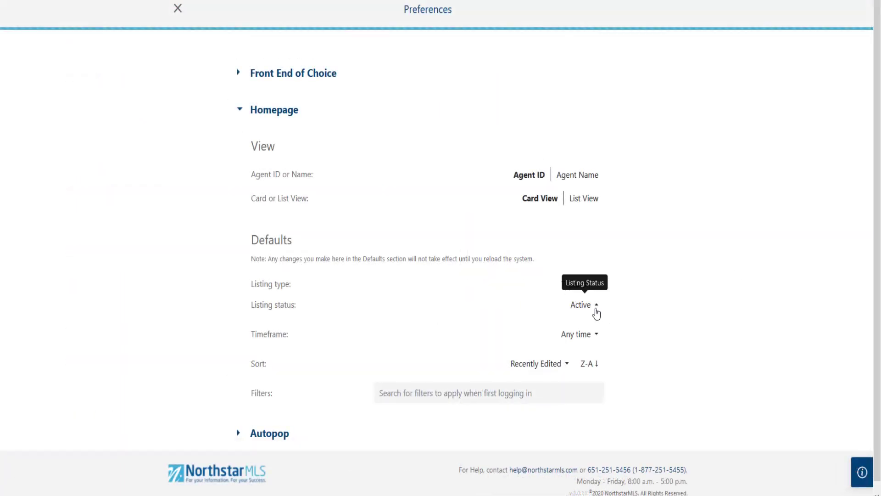
pyautogui.click(596, 310)
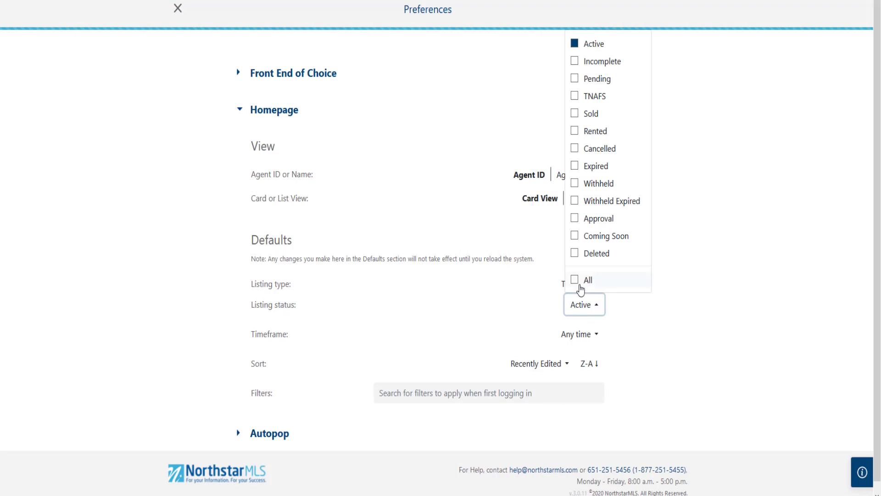
pyautogui.click(576, 281)
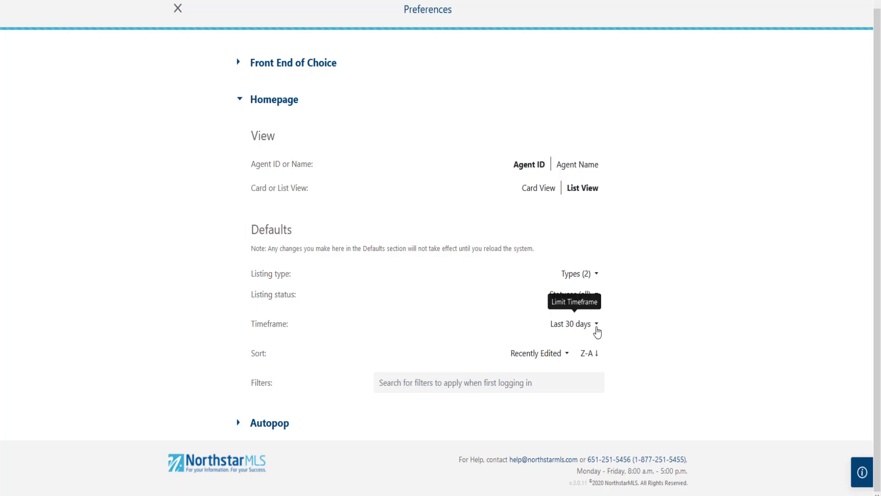
# - Set the default timeframe to Any time and sort by Exp. Date, leaving the order Z-A
pyautogui.click(596, 325)
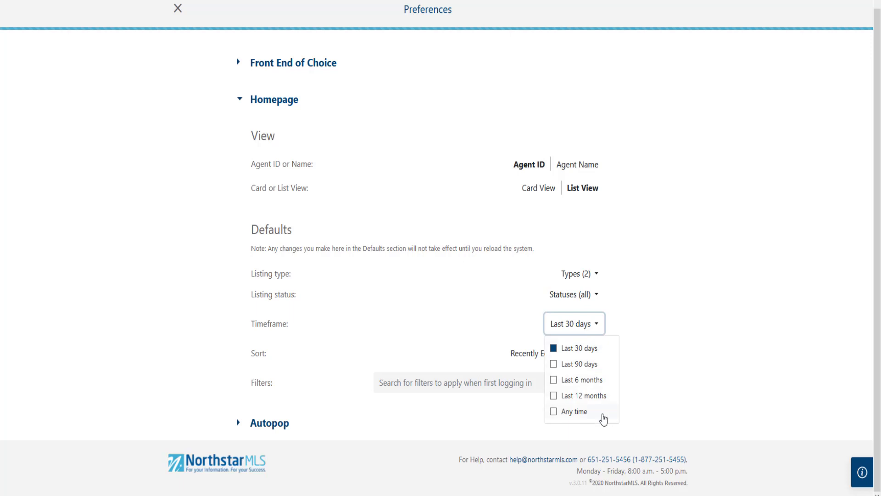
pyautogui.click(552, 417)
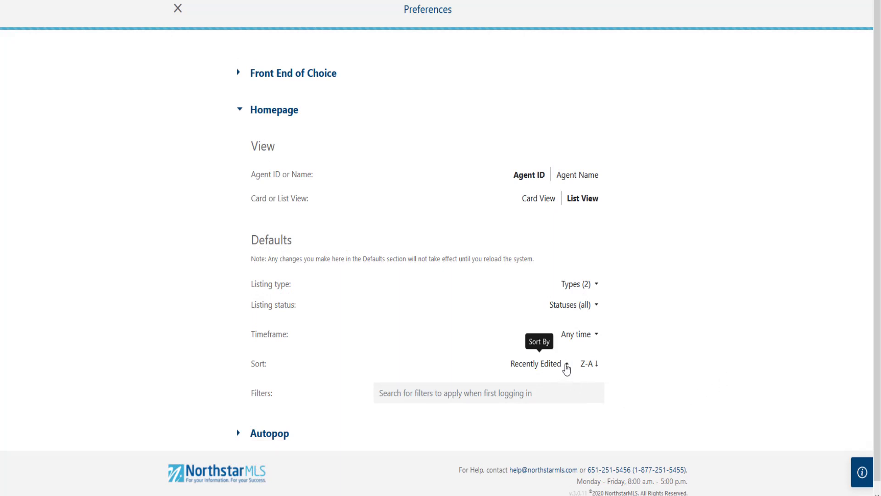
pyautogui.click(567, 365)
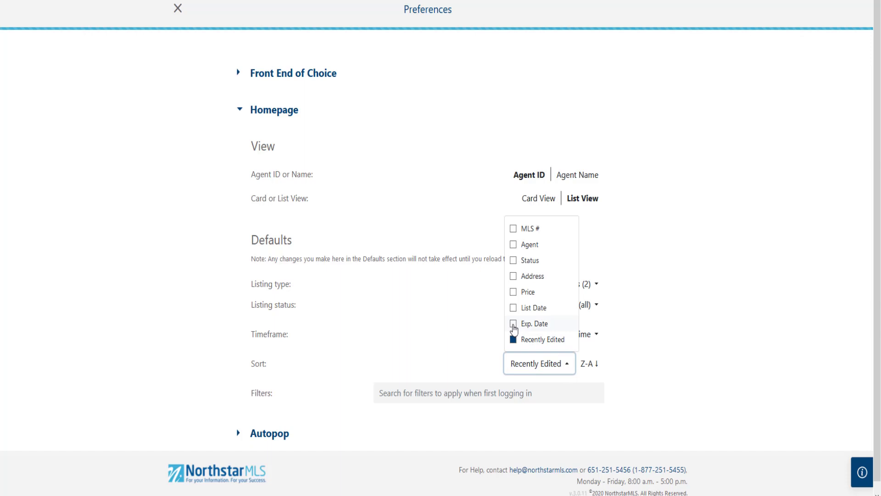
pyautogui.click(514, 324)
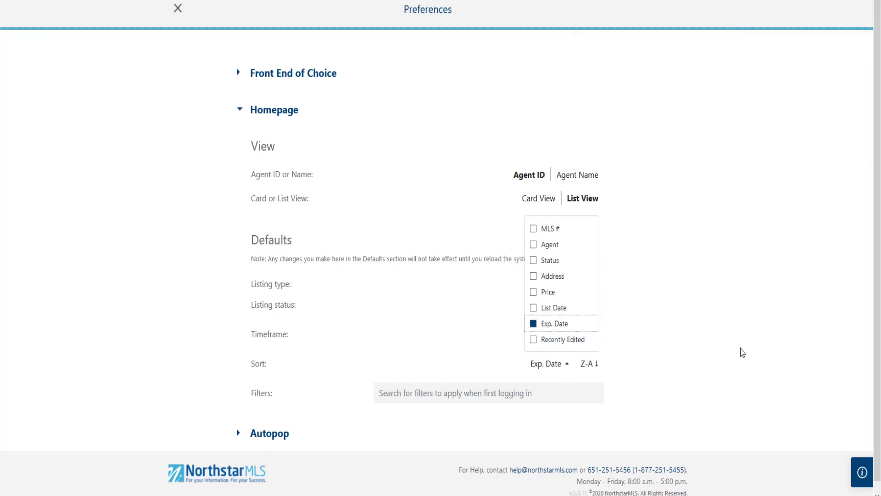
pyautogui.click(693, 365)
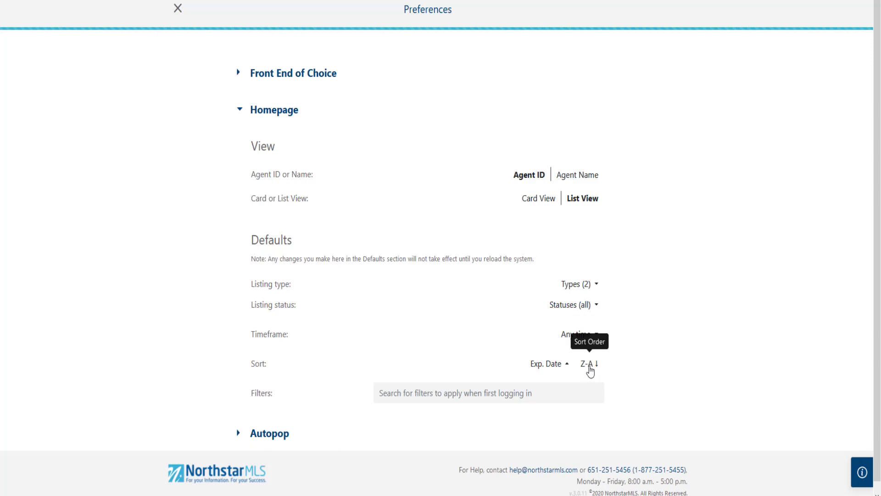
pyautogui.click(590, 366)
pyautogui.click(590, 367)
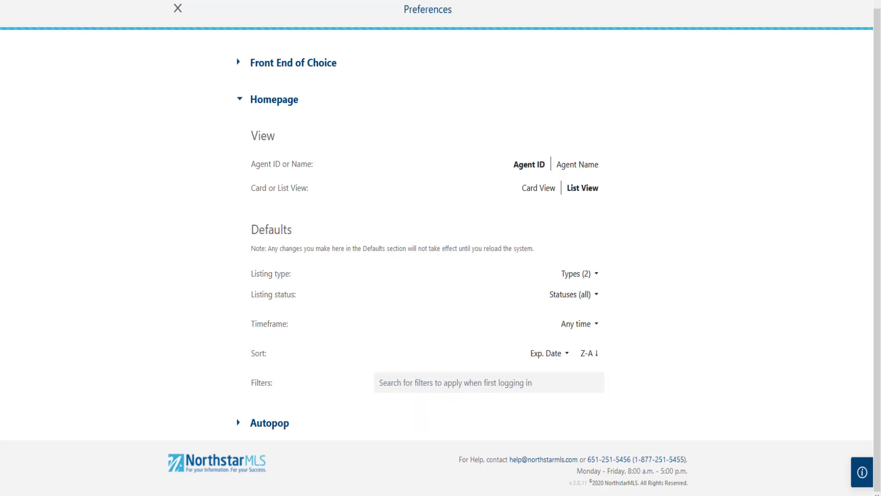
# - Search 'Regional MLS' in Filters and add REGIONAL MLS OF MINNESOTA St Paul as the default filter
pyautogui.click(478, 379)
pyautogui.write('Regional MLS')
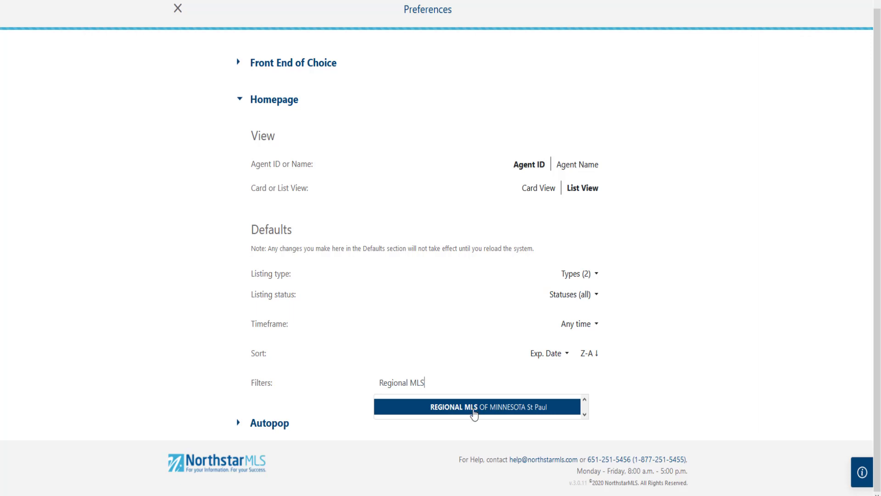
pyautogui.click(473, 410)
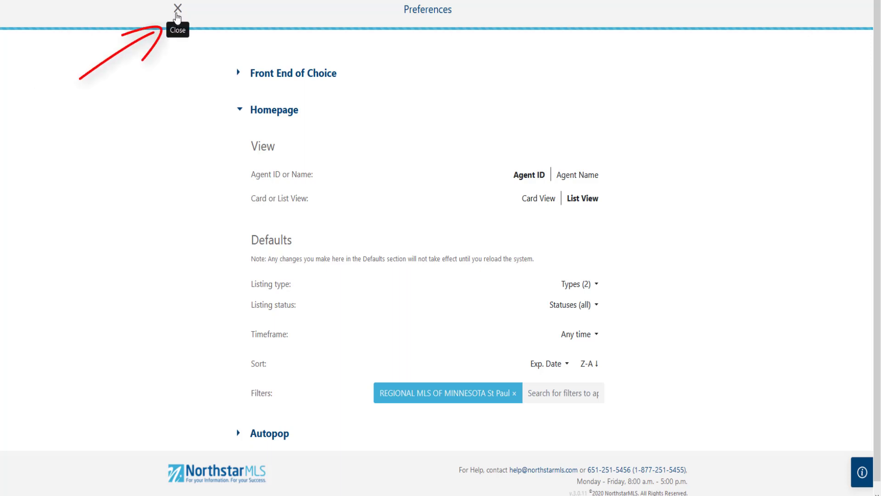
# - Close Preferences and reload the page so the new homepage defaults apply
pyautogui.click(177, 9)
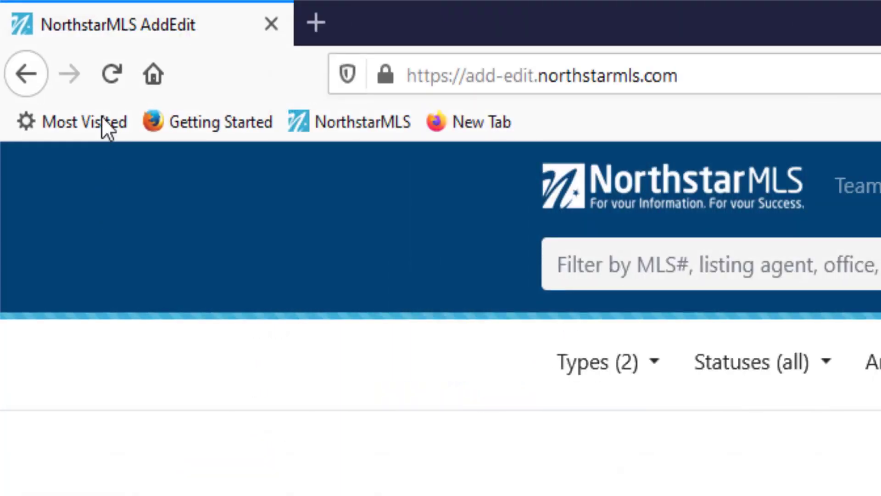
pyautogui.click(106, 82)
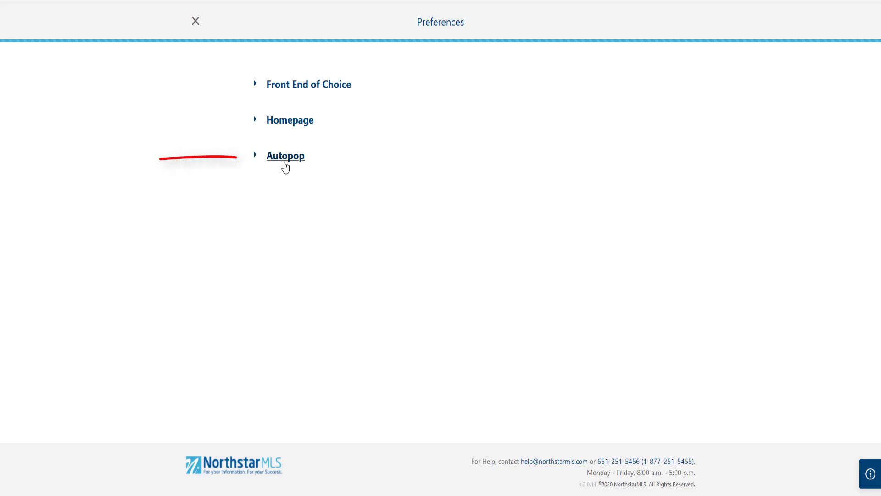
# - Expand Autopop and set the default county to Douglas, MN by searching 'dou'
pyautogui.click(286, 162)
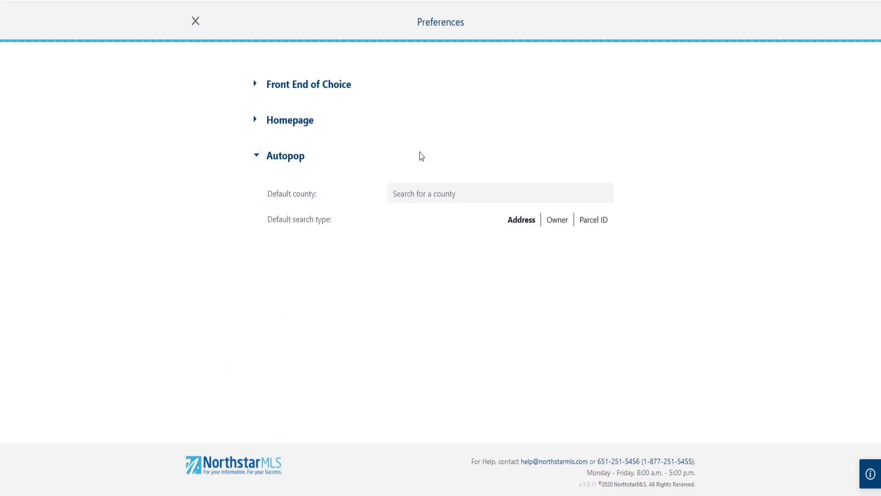
pyautogui.press('Tab')
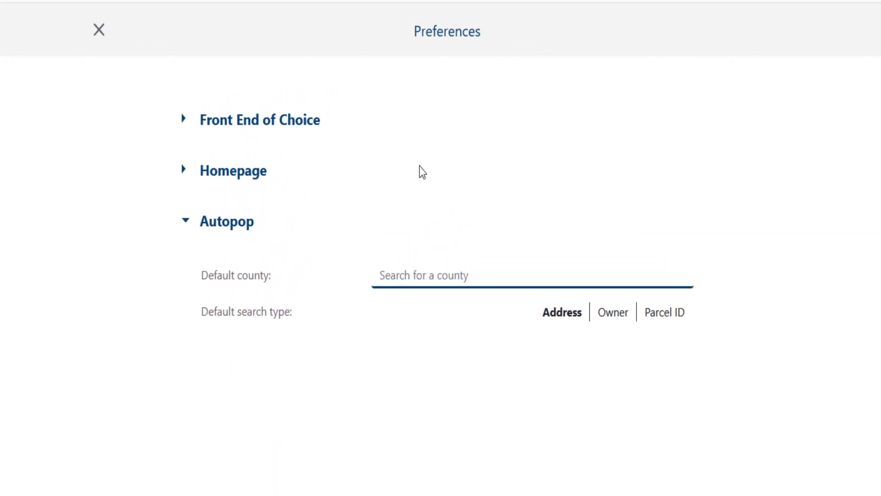
pyautogui.write('dou')
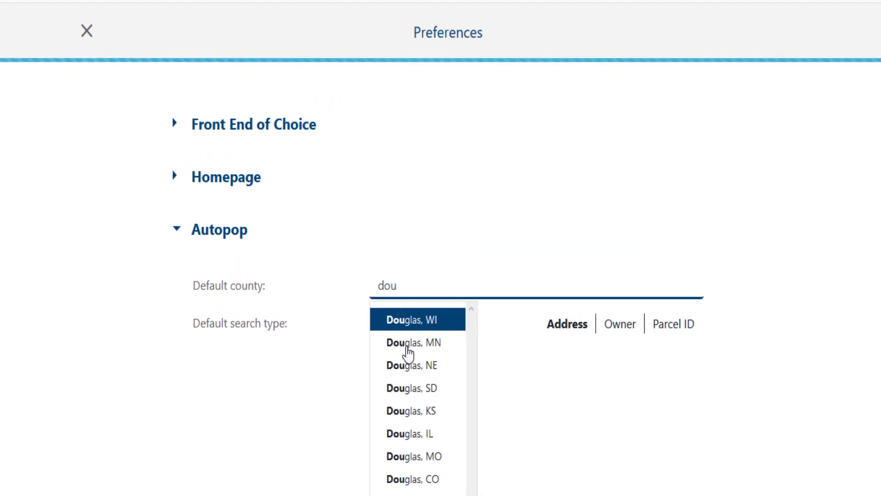
pyautogui.click(408, 353)
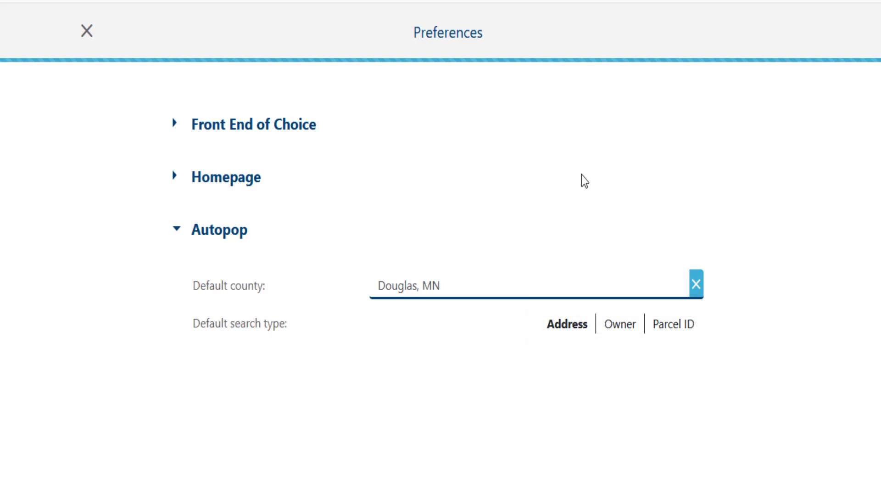
# - Make Parcel ID the default Autopop search type and start a new Lots & Land listing
pyautogui.click(664, 327)
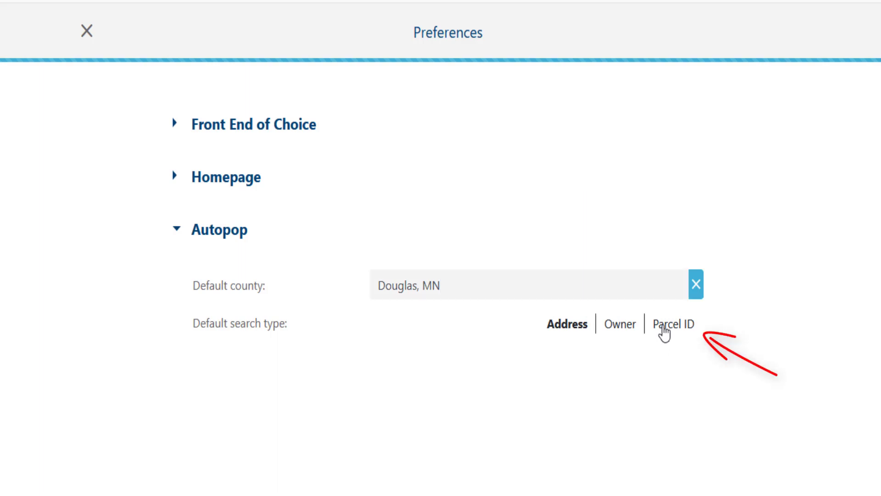
pyautogui.click(664, 326)
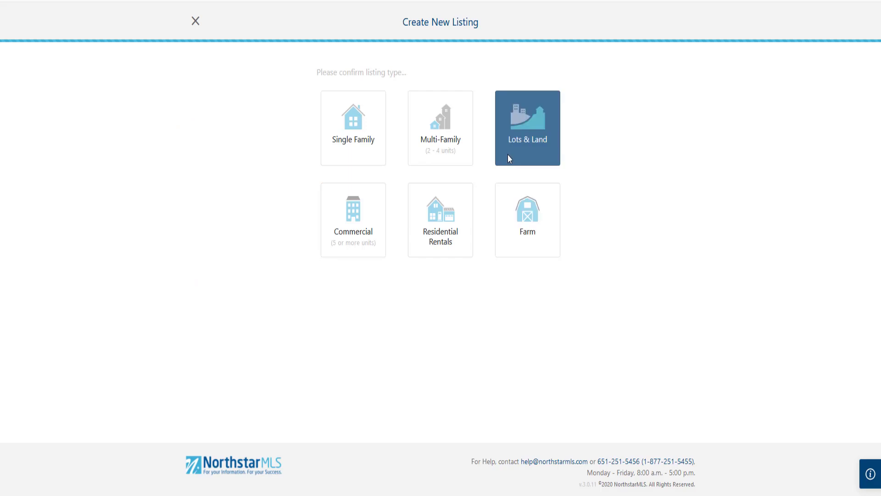
pyautogui.click(508, 154)
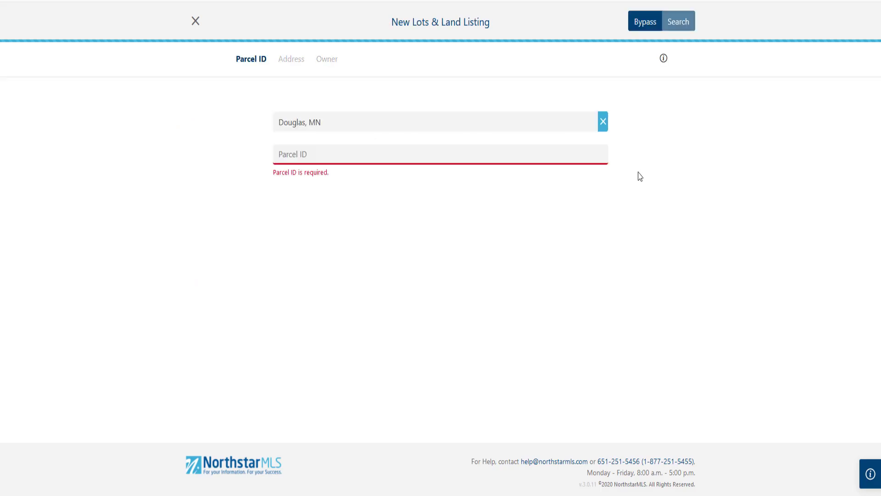